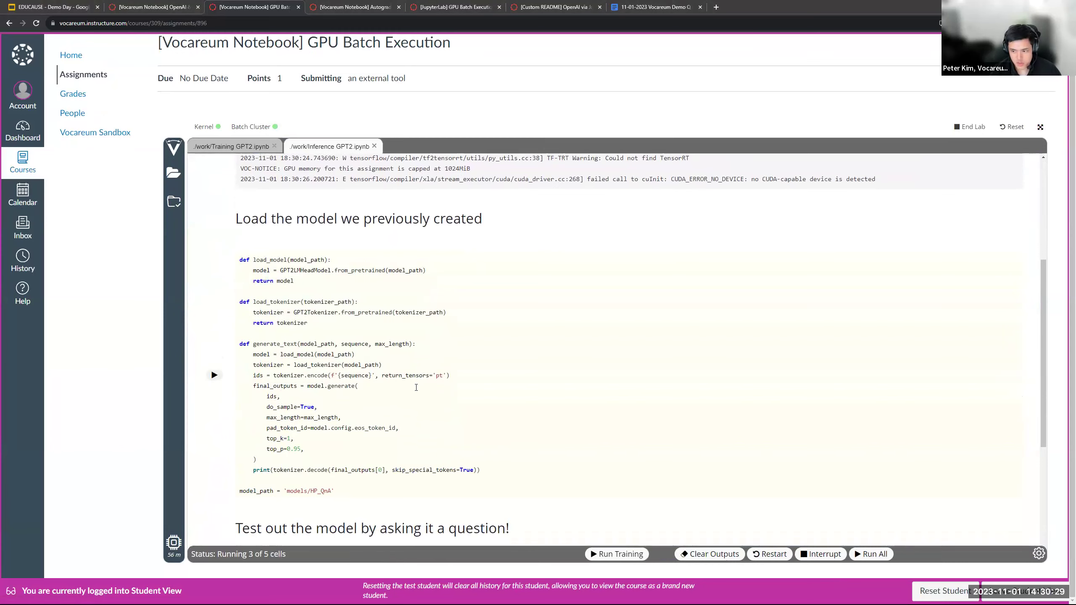
Examine the GPT2 inference notebook's answers to the test questions at its end
{"action": "scroll", "coordinate": [416, 387], "scroll_direction": "down", "scroll_amount": 3}
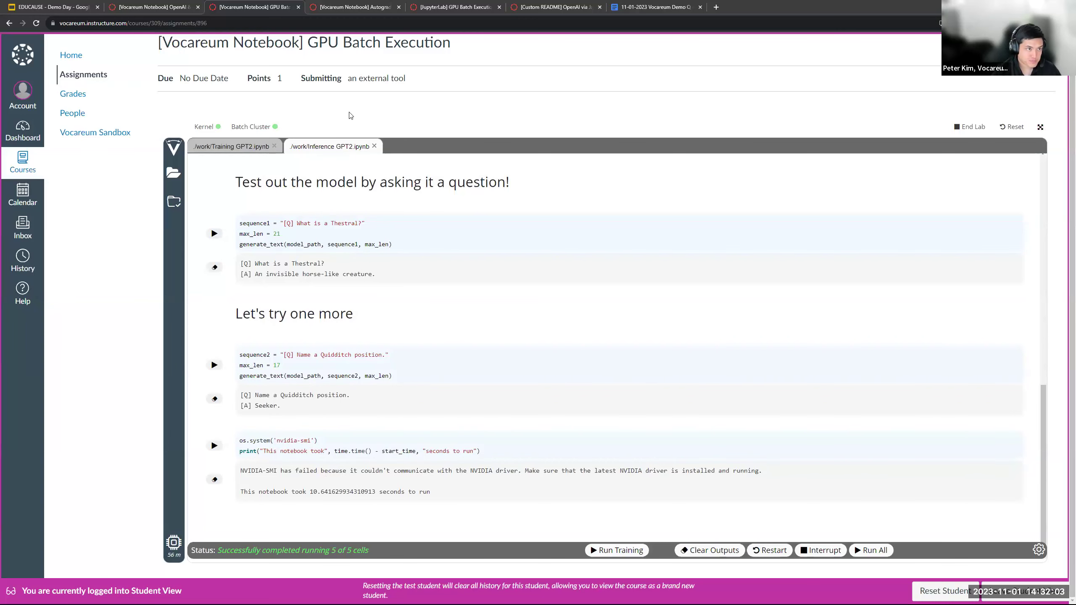
Look through the Loops in Python notebook of the Vocareum Notebook Autograding assignment, down to the squarelist exercise and its list-comprehension answer
{"action": "left_click", "coordinate": [357, 13]}
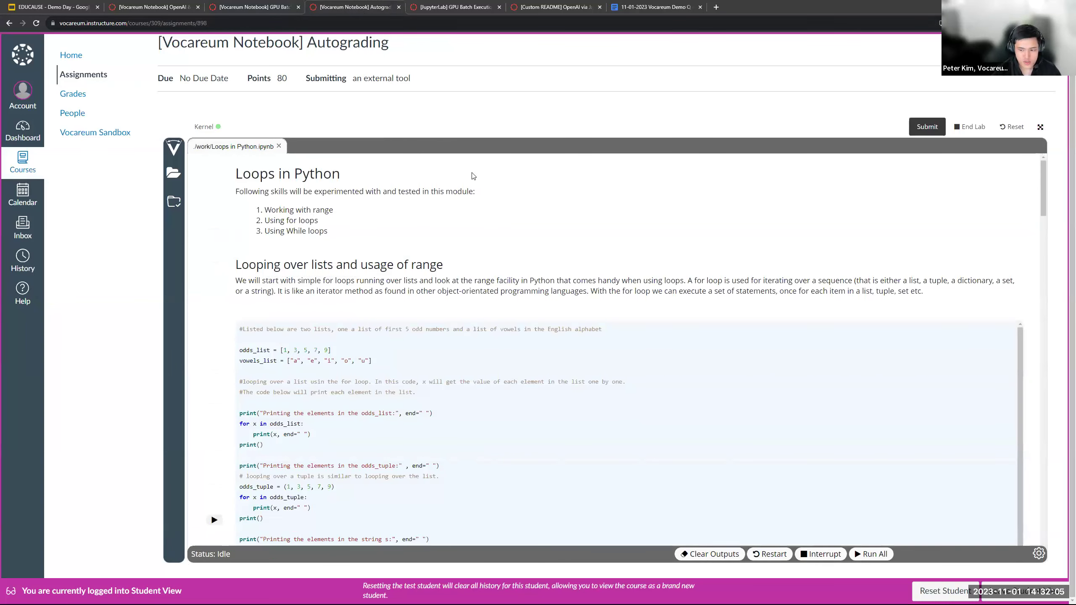
{"action": "scroll", "coordinate": [473, 311], "scroll_direction": "up", "scroll_amount": 1}
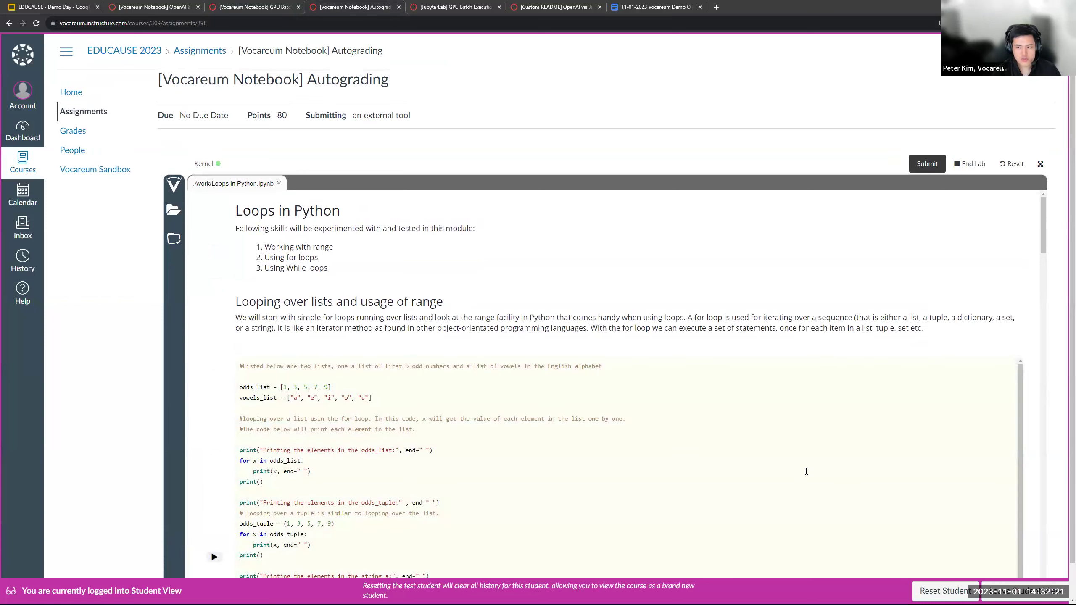
{"action": "scroll", "coordinate": [208, 376], "scroll_direction": "down", "scroll_amount": 4}
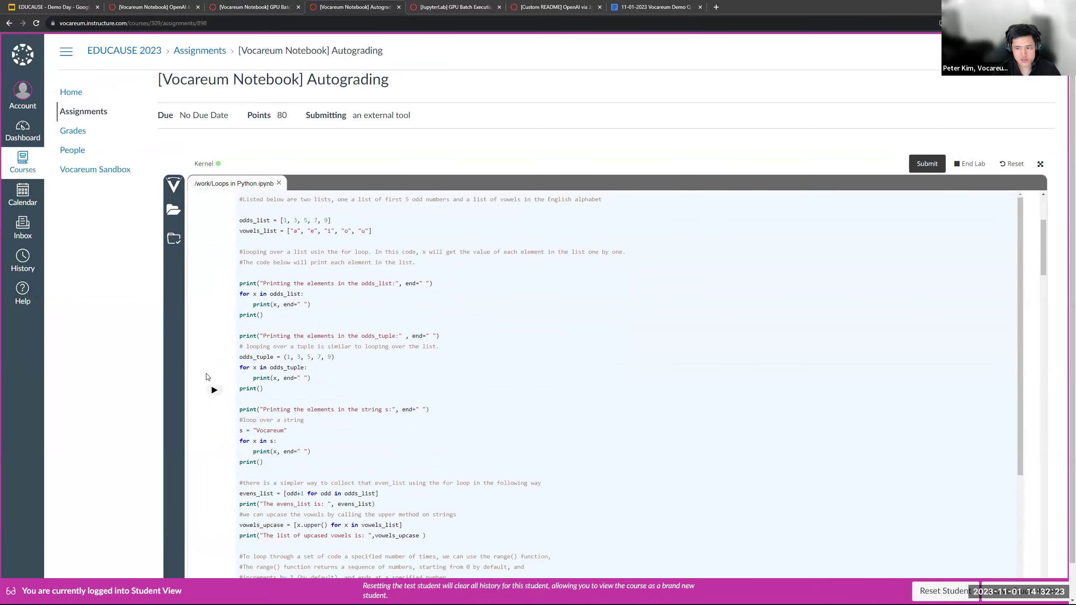
{"action": "scroll", "coordinate": [208, 376], "scroll_direction": "down", "scroll_amount": 3}
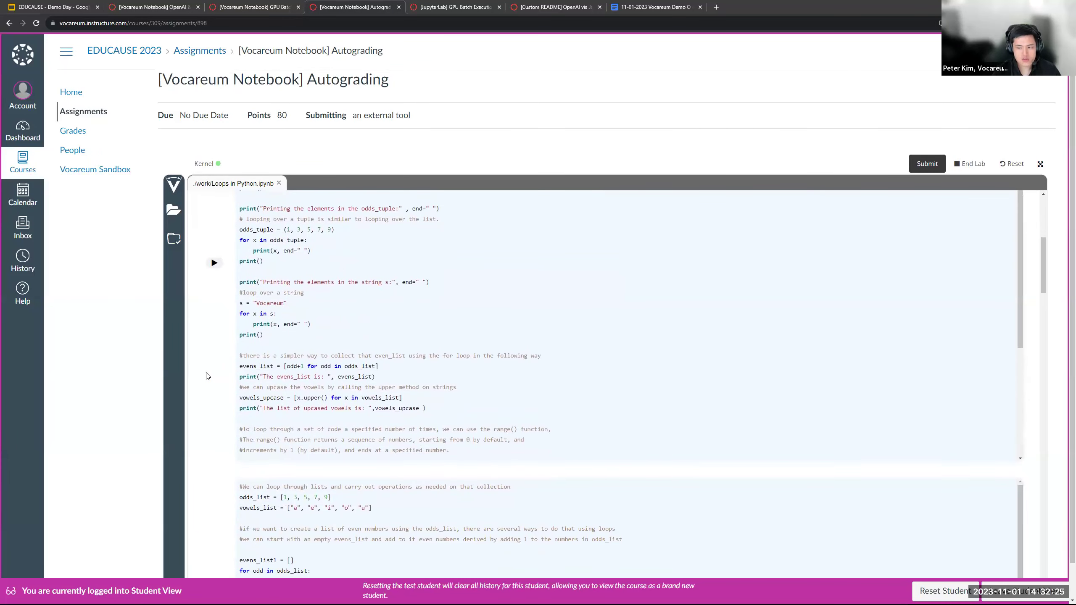
{"action": "scroll", "coordinate": [208, 377], "scroll_direction": "down", "scroll_amount": 3}
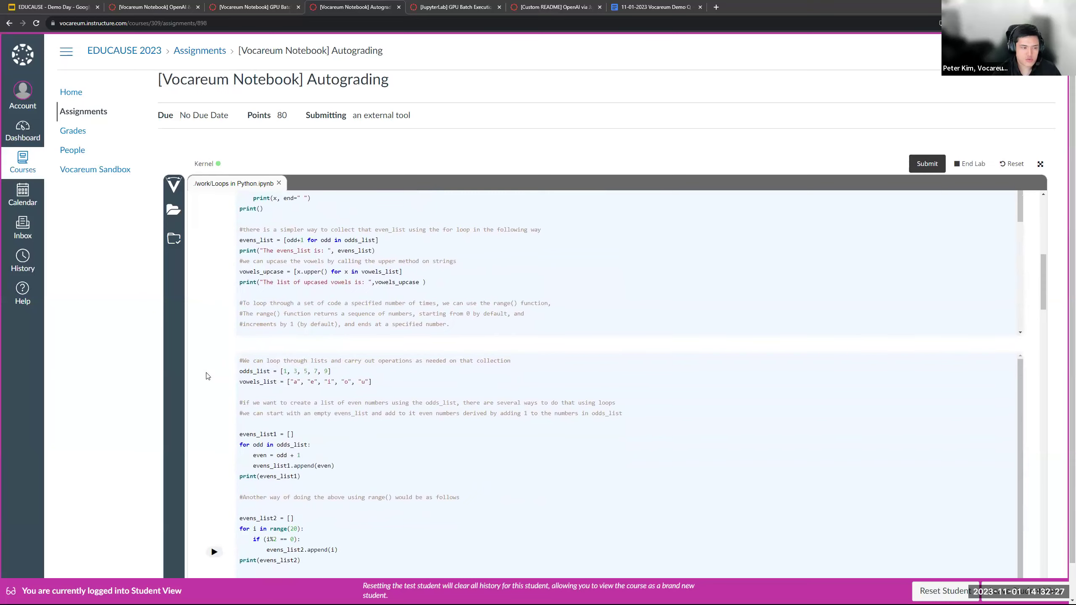
{"action": "scroll", "coordinate": [207, 376], "scroll_direction": "down", "scroll_amount": 4}
{"action": "scroll", "coordinate": [207, 377], "scroll_direction": "down", "scroll_amount": 7}
{"action": "scroll", "coordinate": [208, 377], "scroll_direction": "down", "scroll_amount": 15}
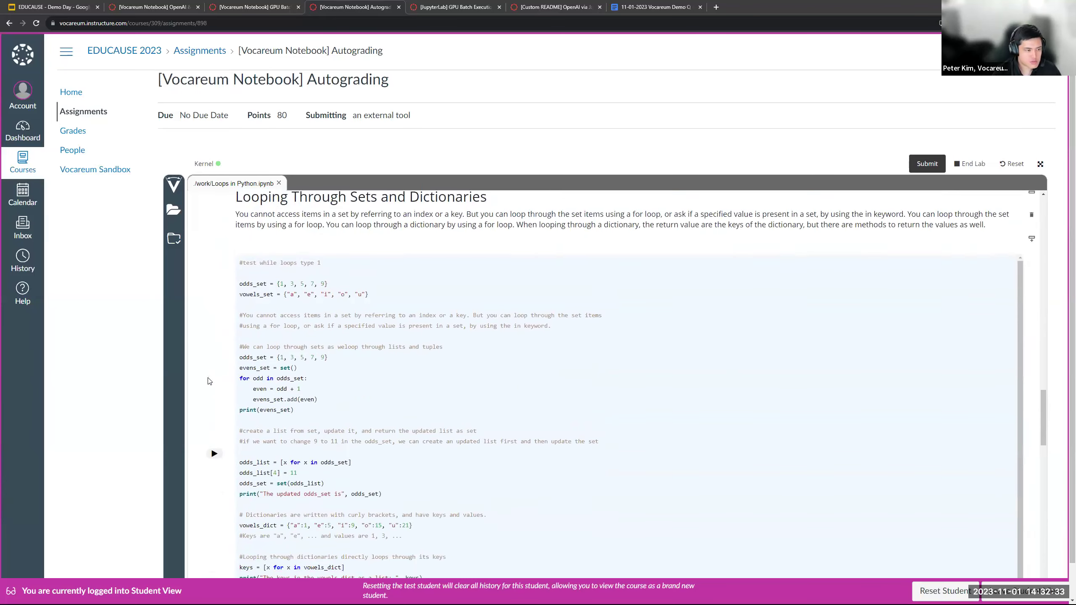
{"action": "scroll", "coordinate": [208, 381], "scroll_direction": "down", "scroll_amount": 10}
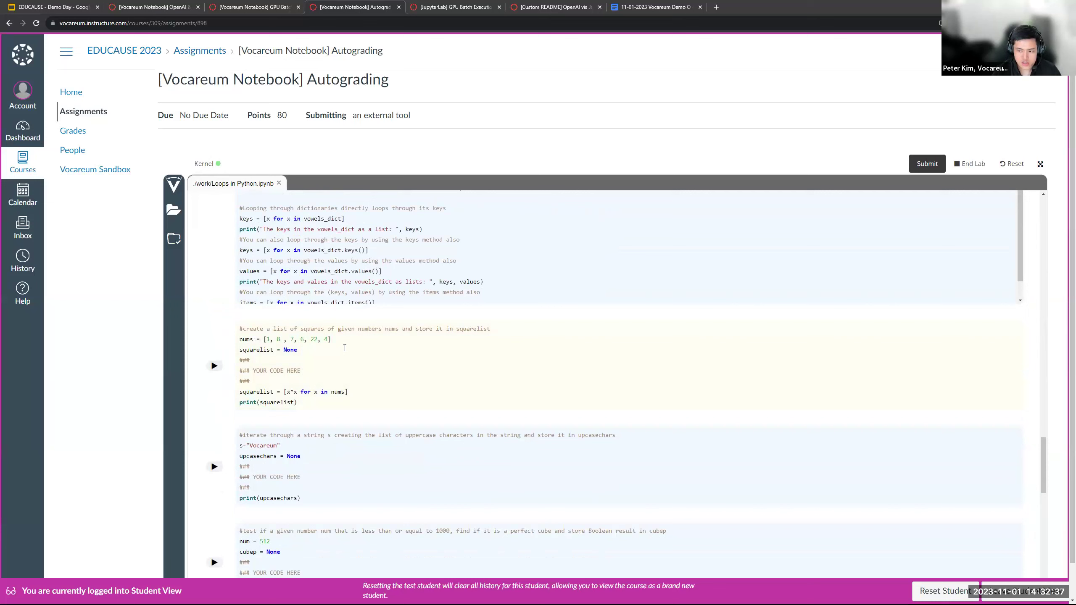
{"action": "left_click_drag", "start_coordinate": [344, 341], "coordinate": [262, 341]}
{"action": "left_click", "coordinate": [315, 360]}
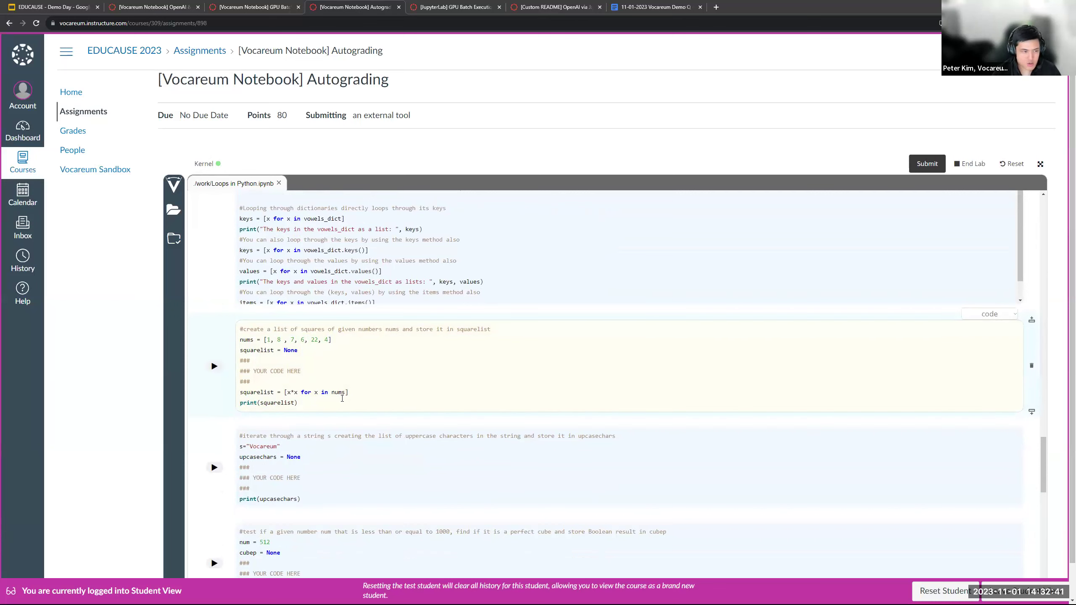
{"action": "left_click_drag", "start_coordinate": [349, 392], "coordinate": [240, 395]}
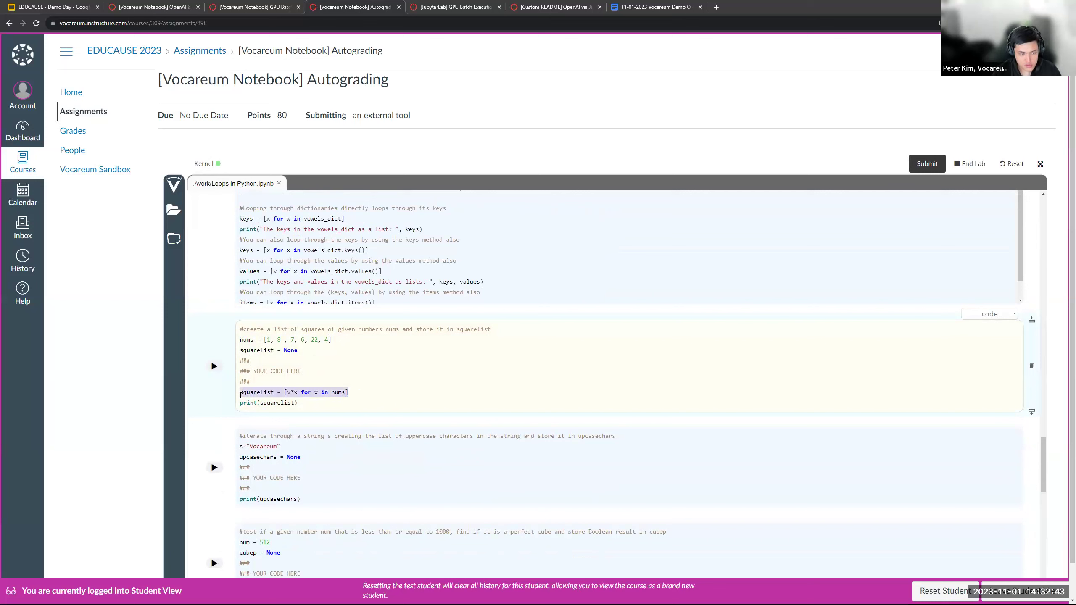
{"action": "left_click", "coordinate": [323, 381]}
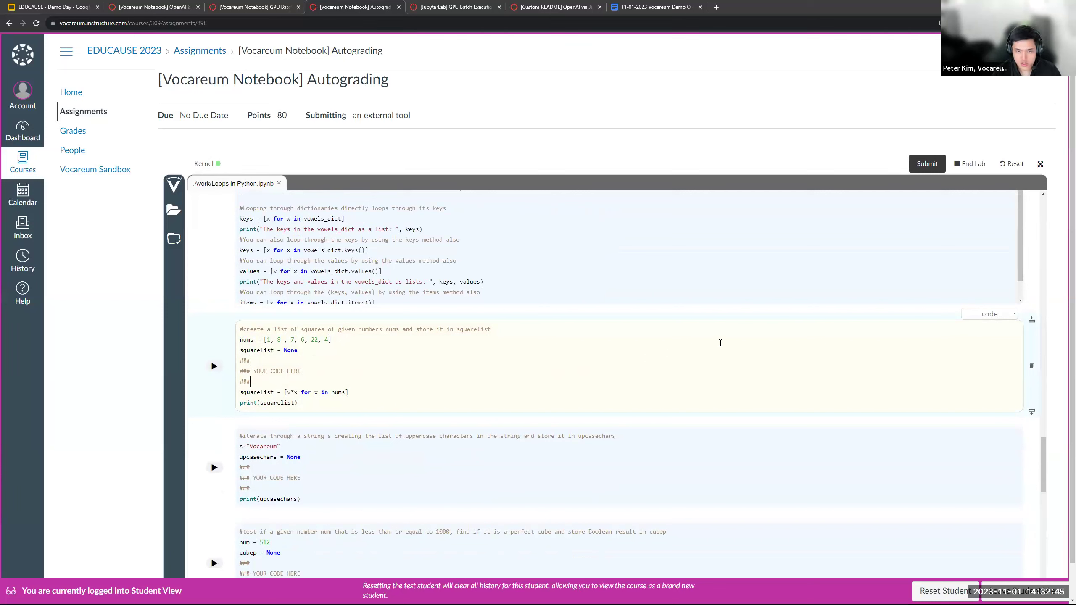
Submit the Loops in Python notebook for autograding and open the course grades to see the recorded score
{"action": "left_click", "coordinate": [933, 167]}
{"action": "left_click", "coordinate": [635, 401]}
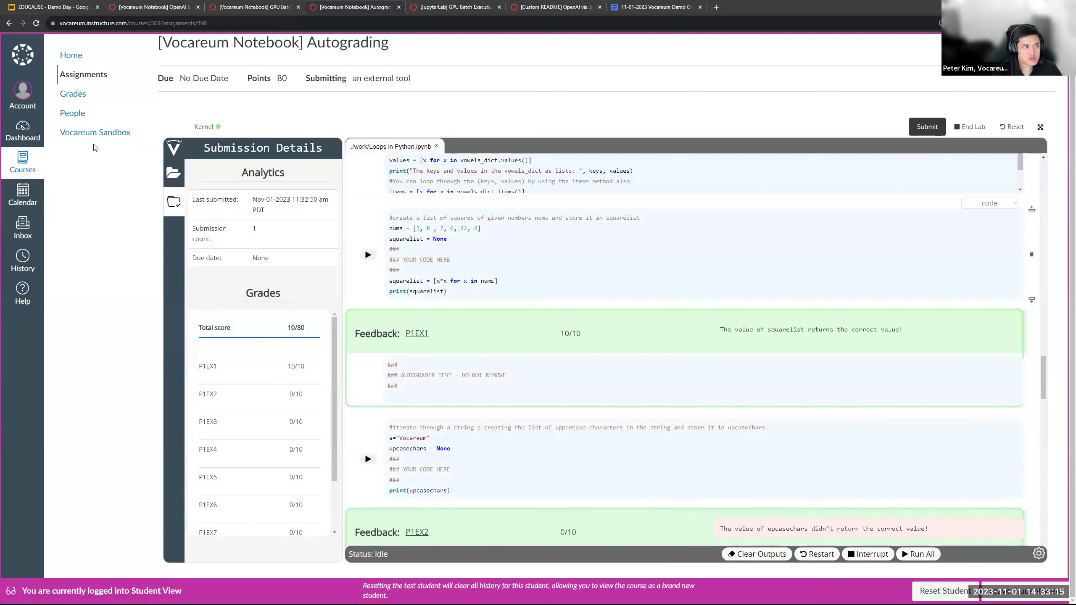
{"action": "left_click", "coordinate": [78, 95]}
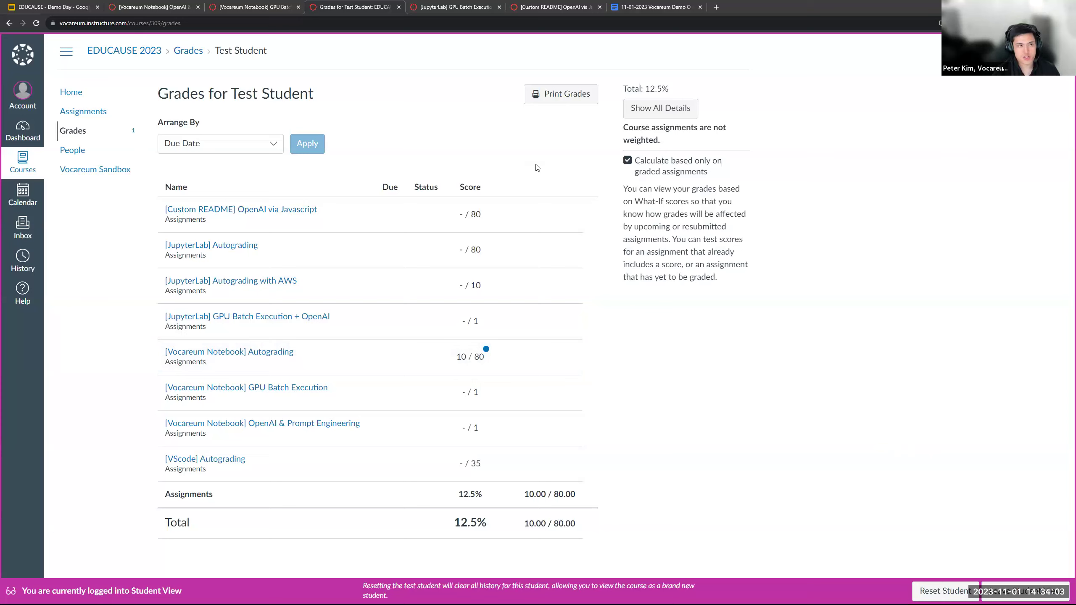
In the JupyterLab GPU Batch Execution + OpenAI assignment, restart the kernel and run all cells of Example_OpenAI.ipynb, saving the notebook
{"action": "left_click", "coordinate": [455, 7]}
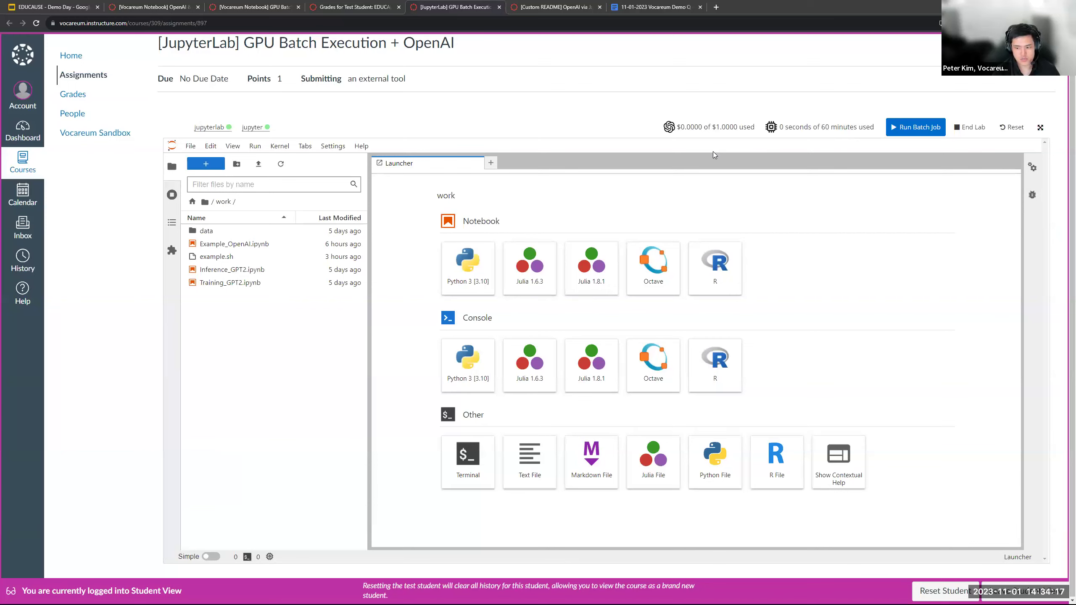
{"action": "left_click", "coordinate": [251, 245]}
{"action": "double_click", "coordinate": [250, 245]}
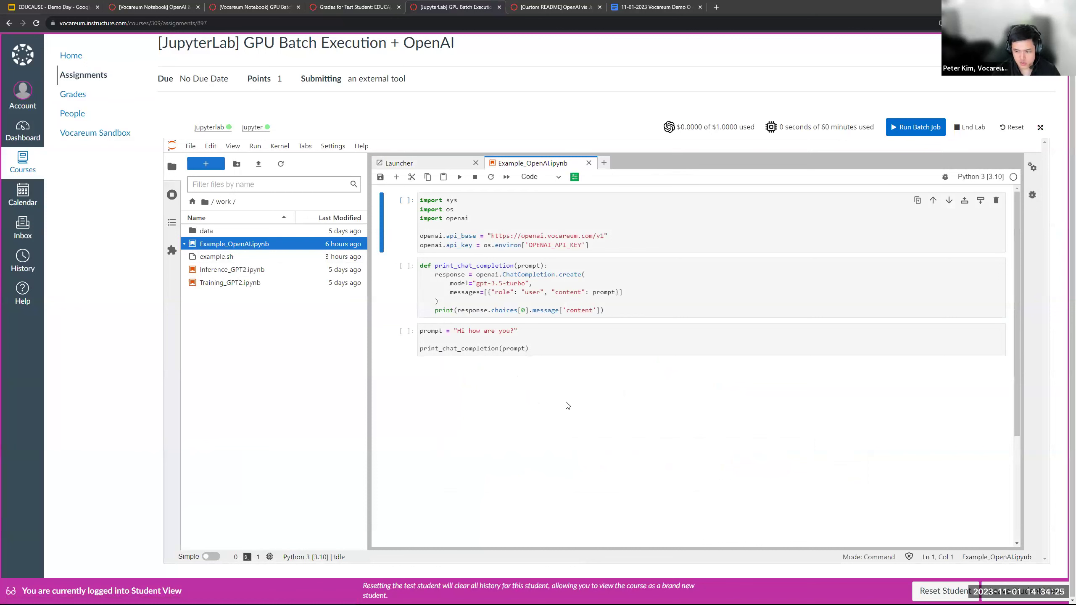
{"action": "left_click", "coordinate": [507, 181]}
{"action": "left_click", "coordinate": [687, 369]}
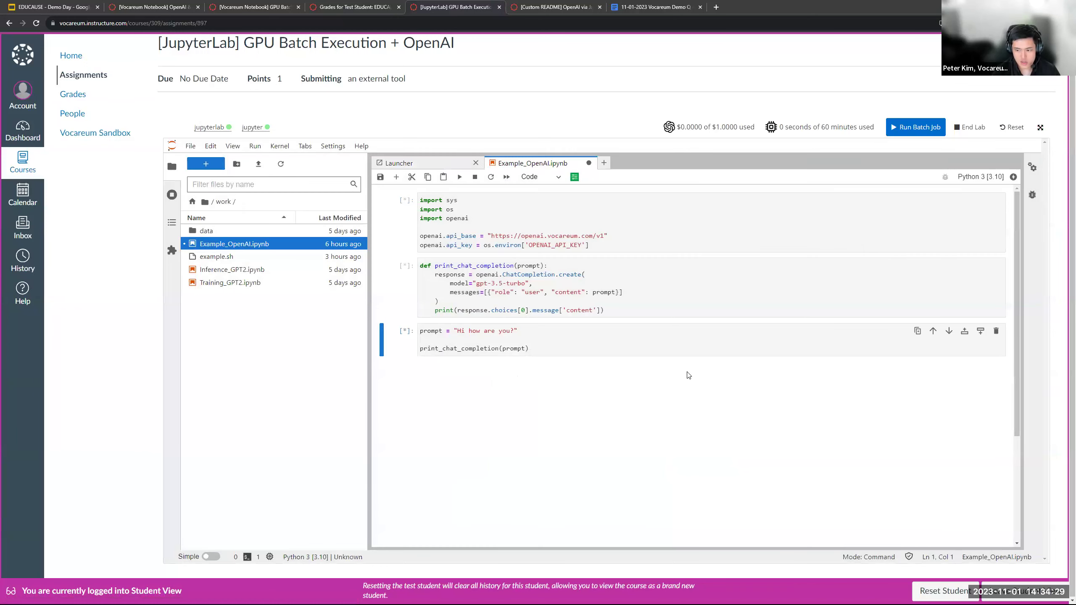
{"action": "key", "text": "ctrl+s"}
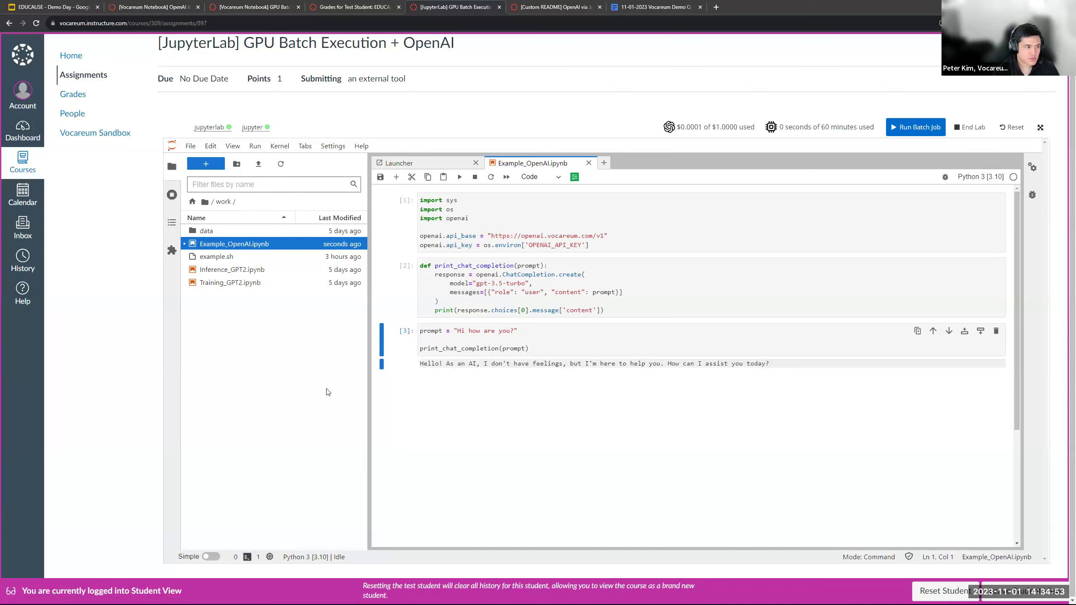
Open example.sh to show its commands and run it as a batch job
{"action": "double_click", "coordinate": [246, 257]}
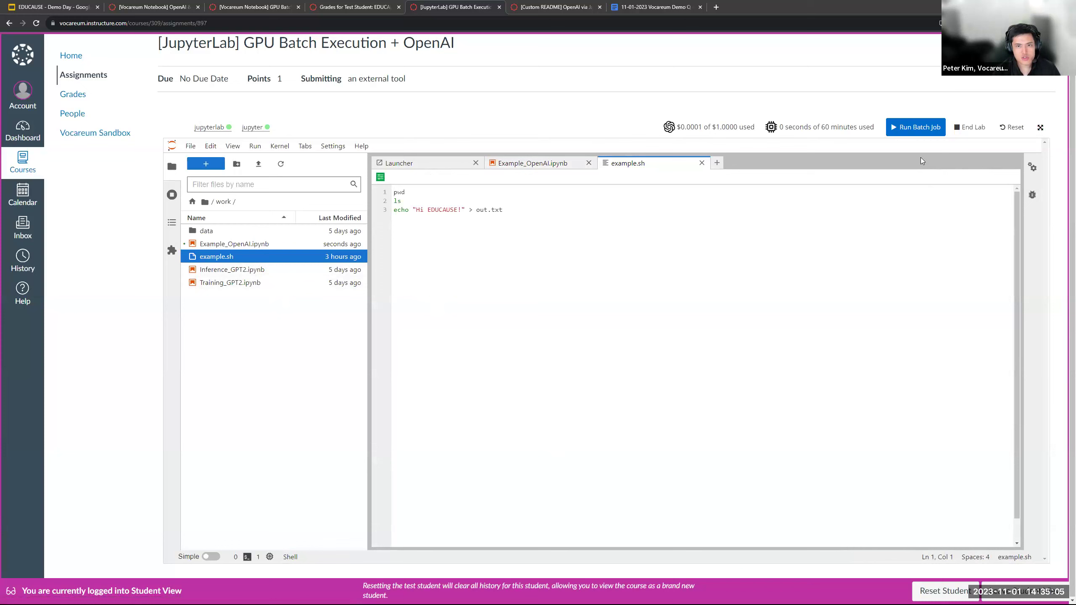
{"action": "left_click", "coordinate": [911, 132]}
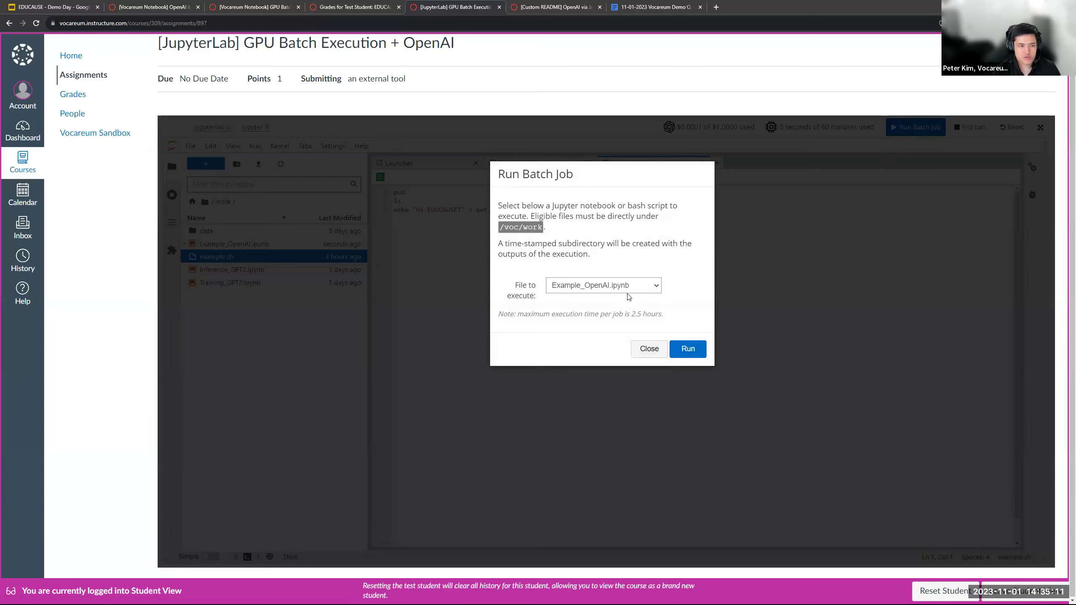
{"action": "left_click", "coordinate": [610, 291]}
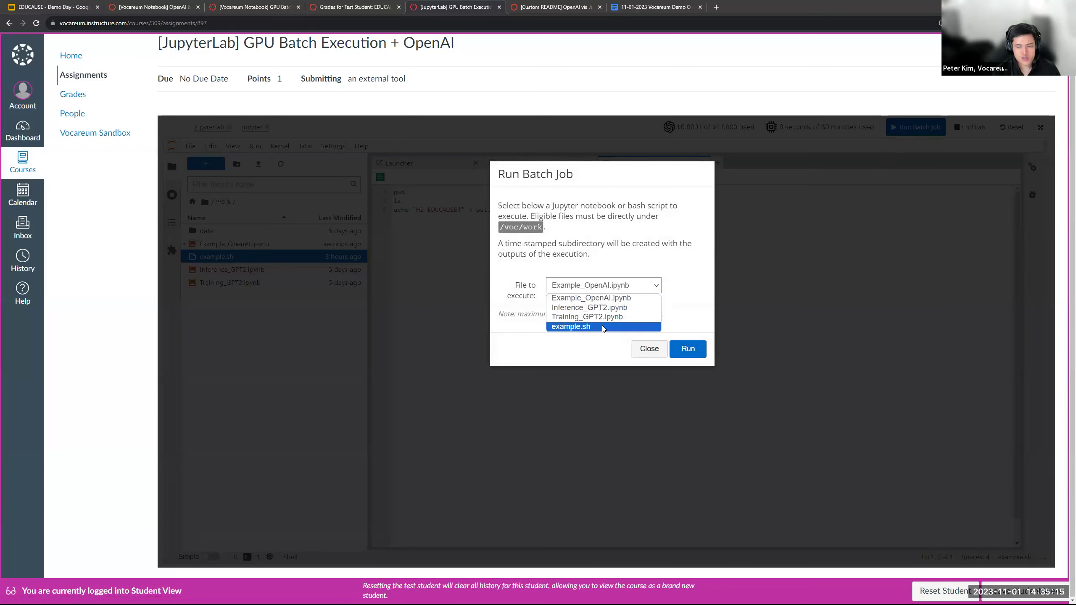
{"action": "left_click", "coordinate": [603, 327]}
{"action": "left_click", "coordinate": [688, 348]}
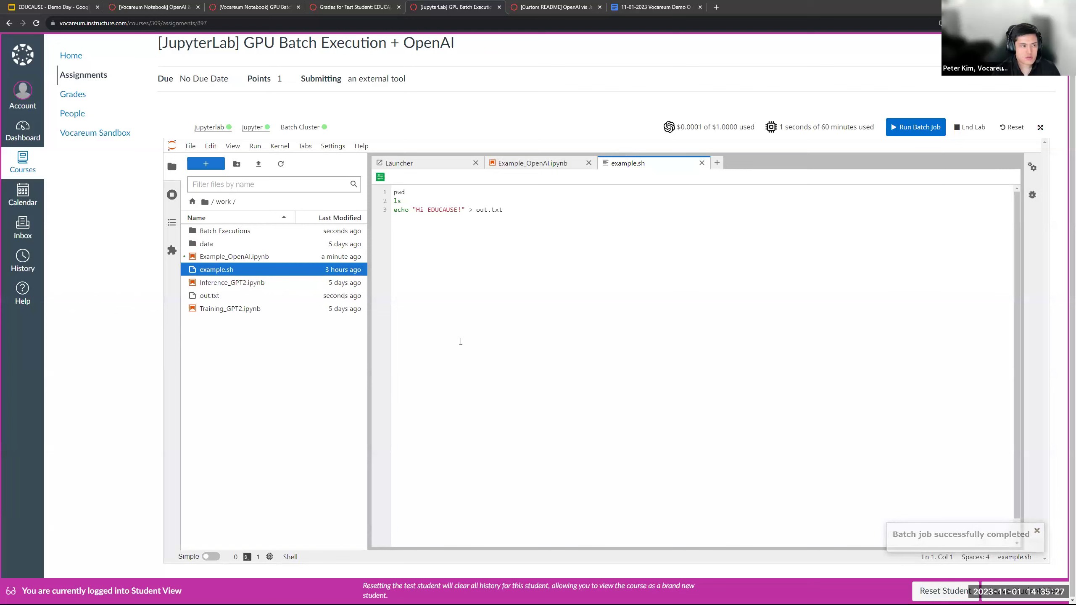
Inspect the batch job's results in out.txt and in voc_output.txt inside the time-stamped Batch Executions subfolder
{"action": "left_click", "coordinate": [227, 300]}
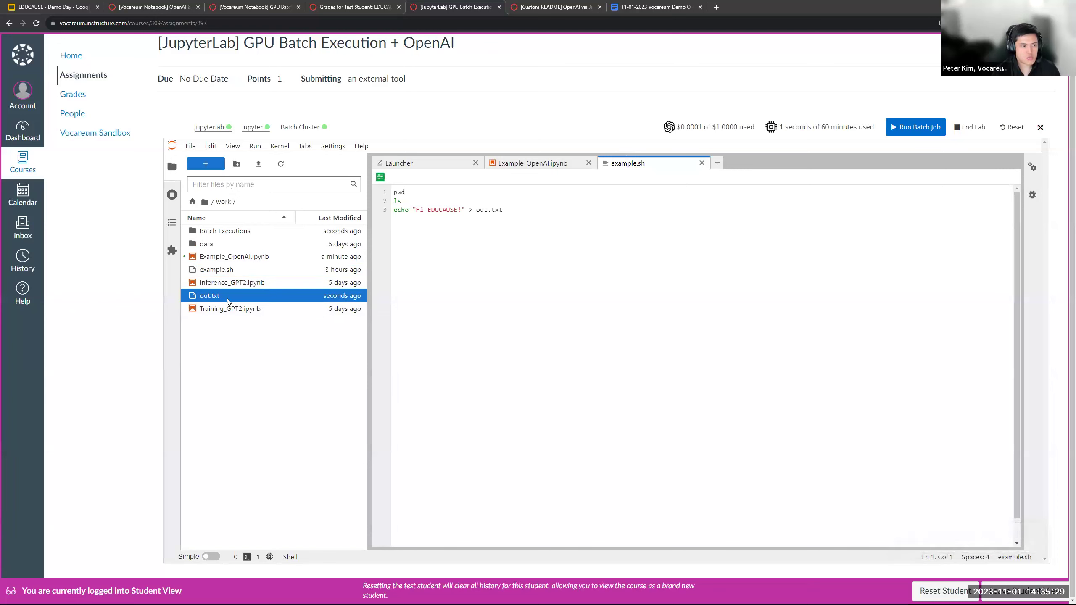
{"action": "double_click", "coordinate": [228, 296]}
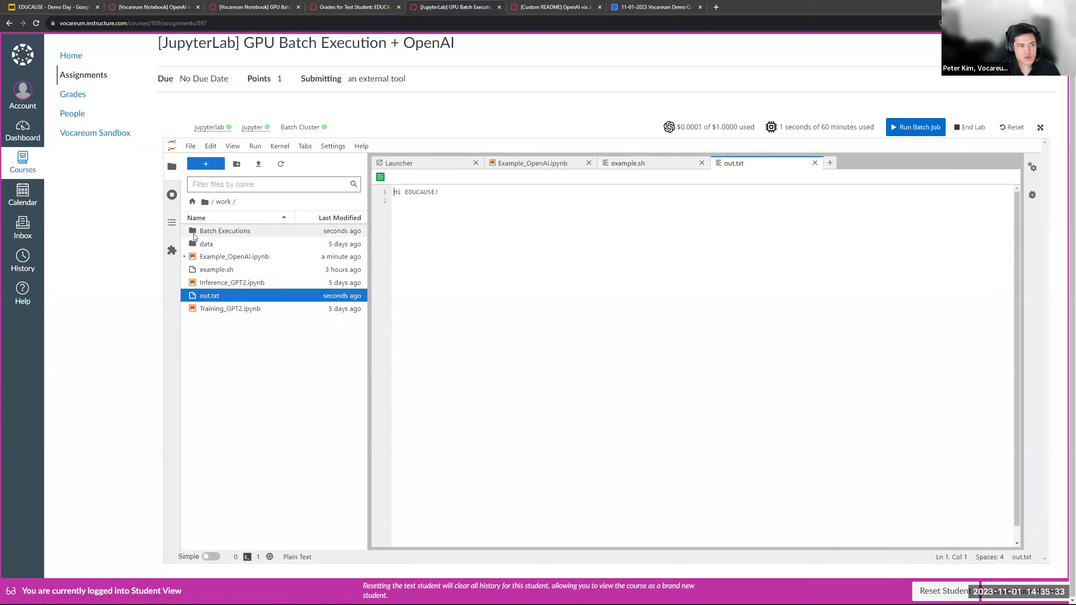
{"action": "double_click", "coordinate": [195, 236]}
{"action": "double_click", "coordinate": [213, 236]}
{"action": "double_click", "coordinate": [219, 235]}
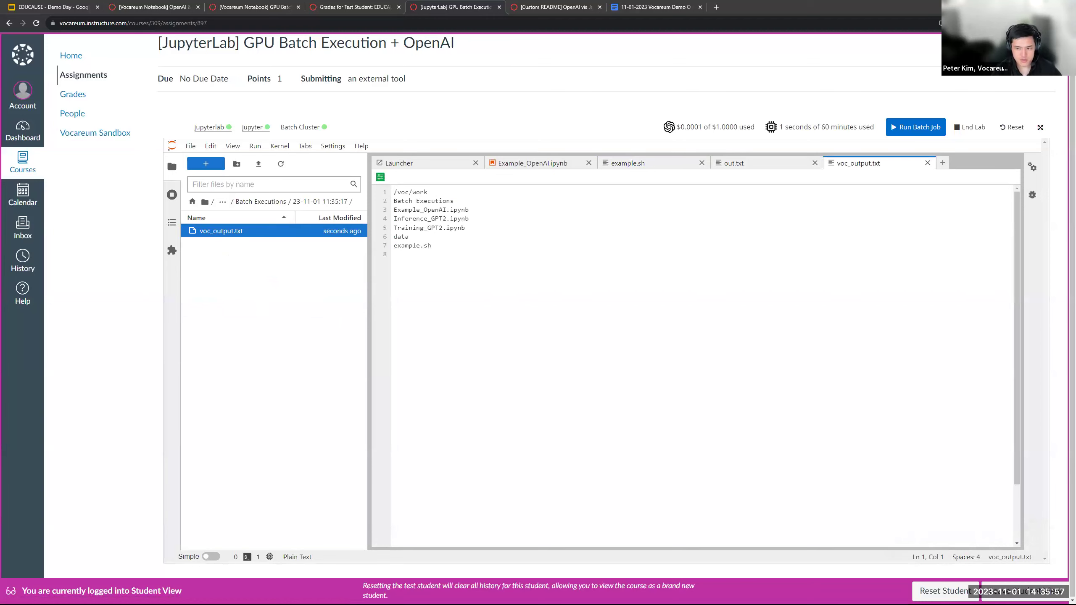
Switch to the Custom README OpenAI via Javascript assignment
{"action": "left_click", "coordinate": [557, 8]}
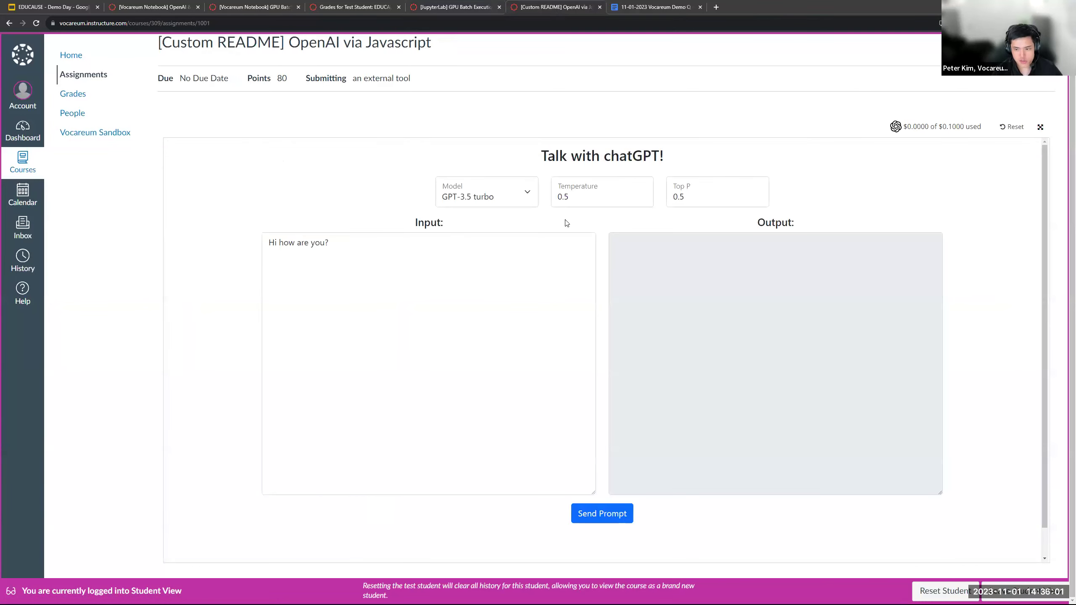